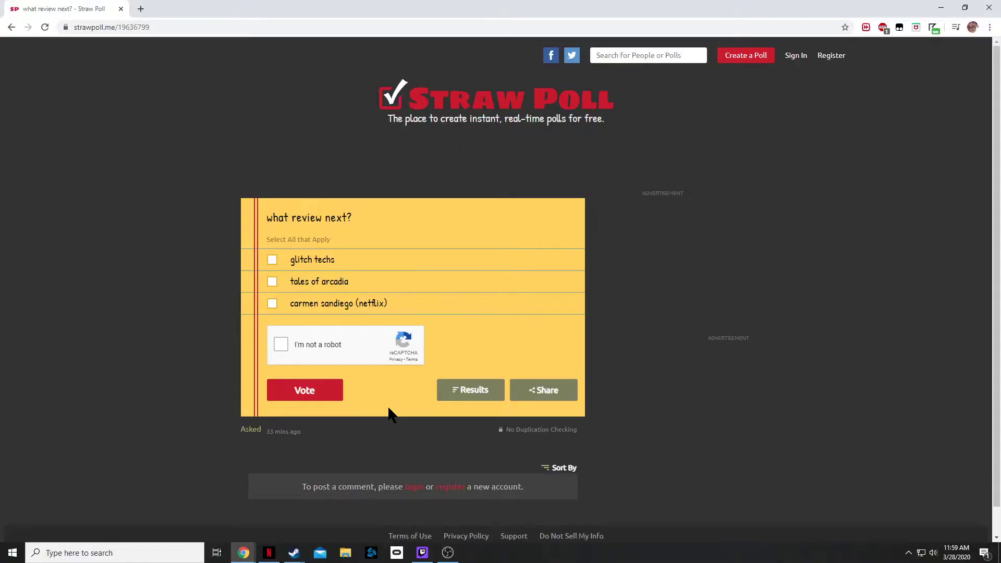
left_click(132, 31)
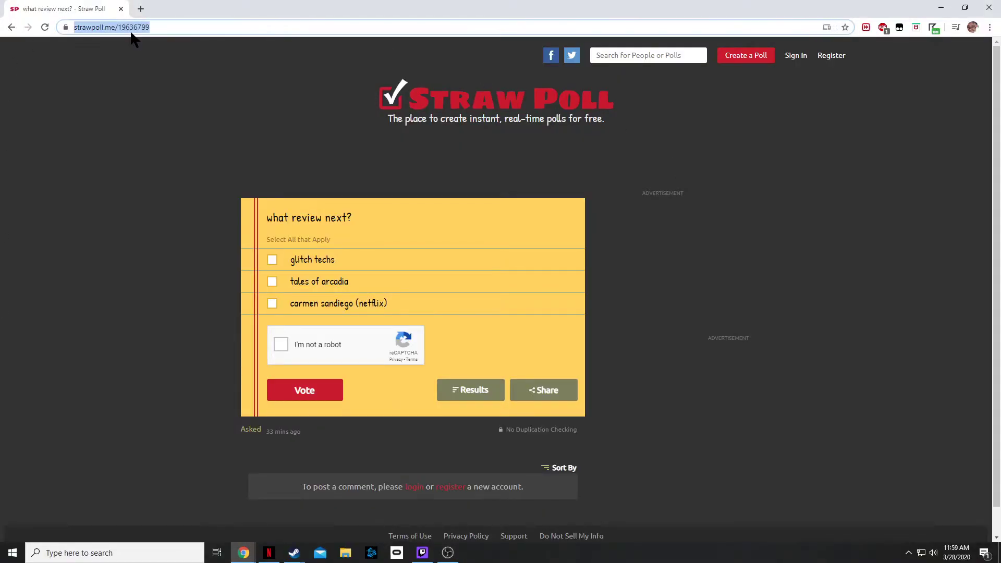
left_click(157, 349)
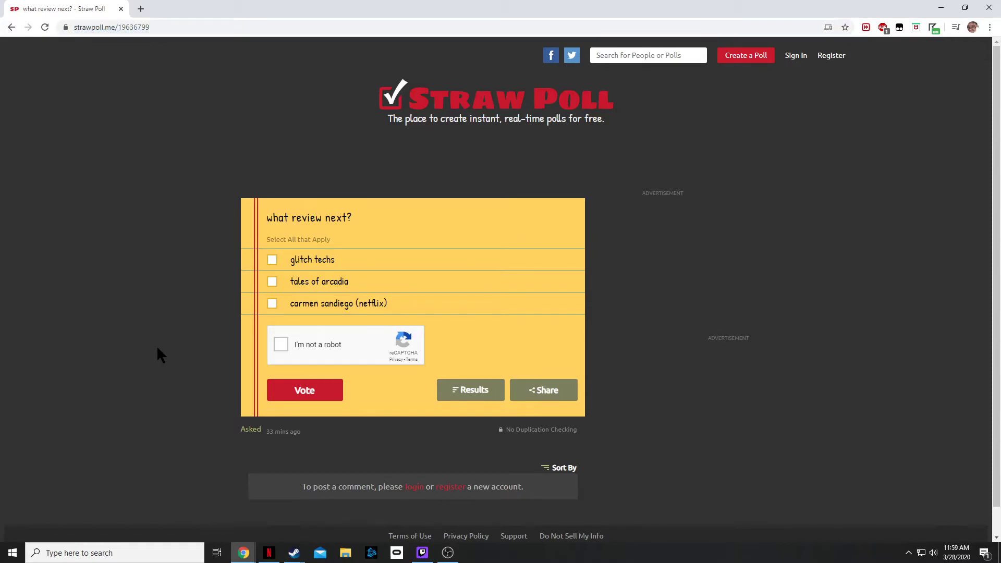